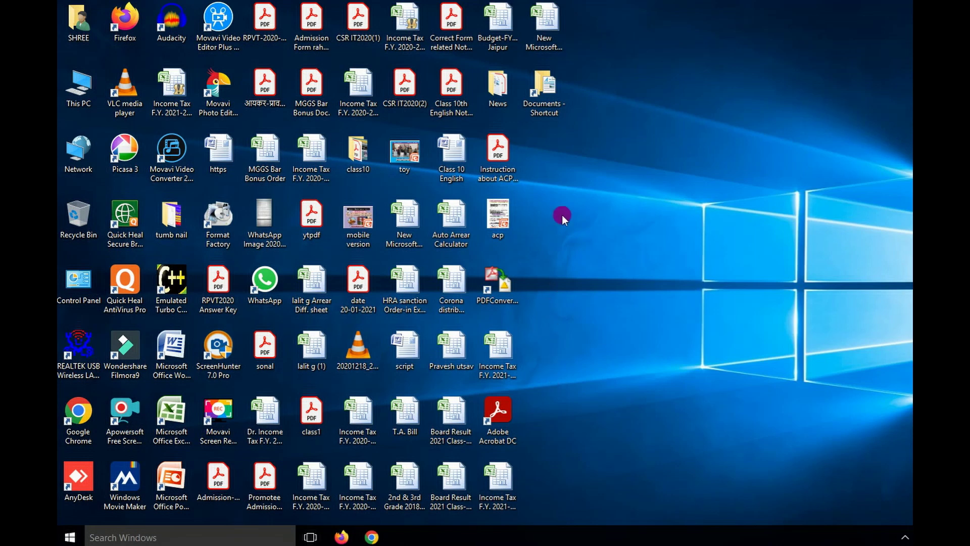
{"action": "right_click", "coordinate": [563, 152]}
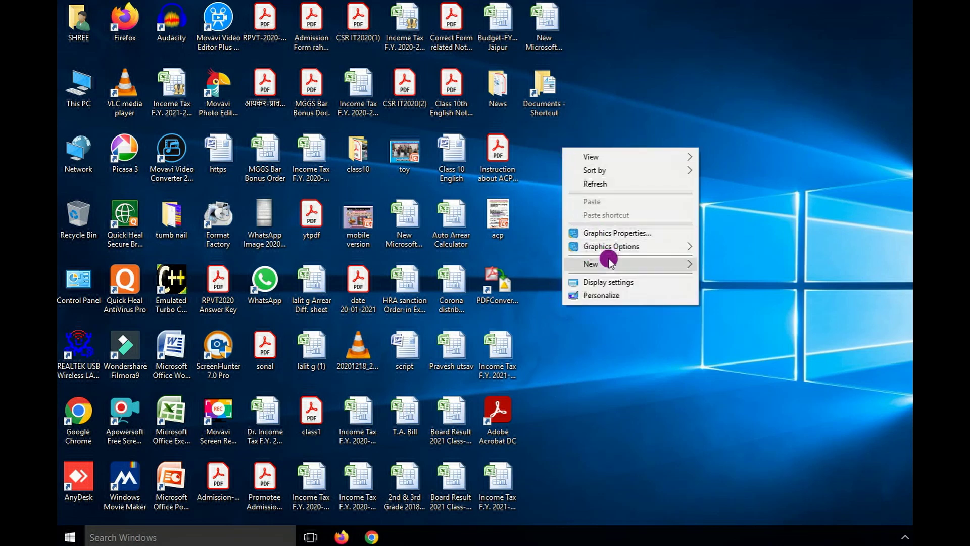
{"action": "mouse_move", "coordinate": [598, 169]}
{"action": "left_click", "coordinate": [616, 68]}
Step: Create a new folder on the desktop and name it 6-6-2022
{"action": "right_click", "coordinate": [571, 190]}
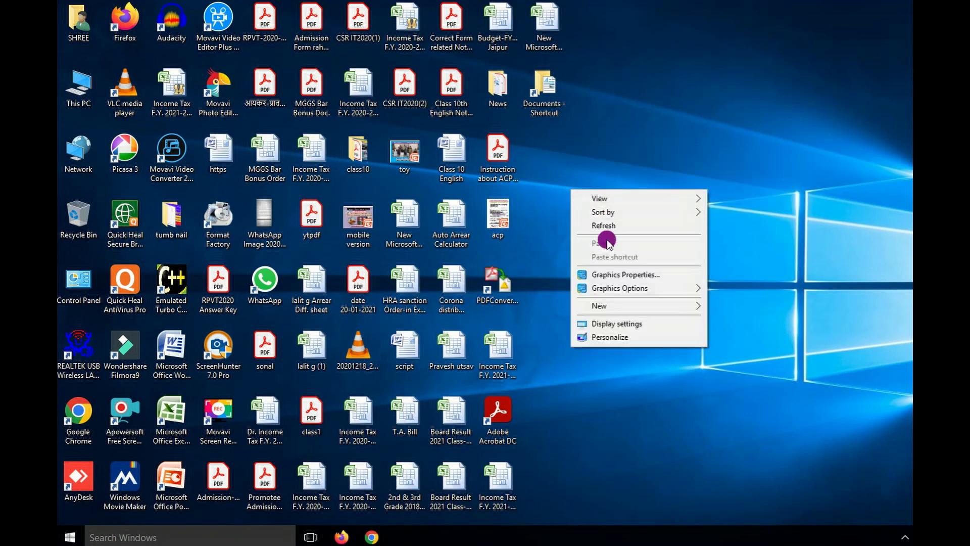
{"action": "mouse_move", "coordinate": [607, 307]}
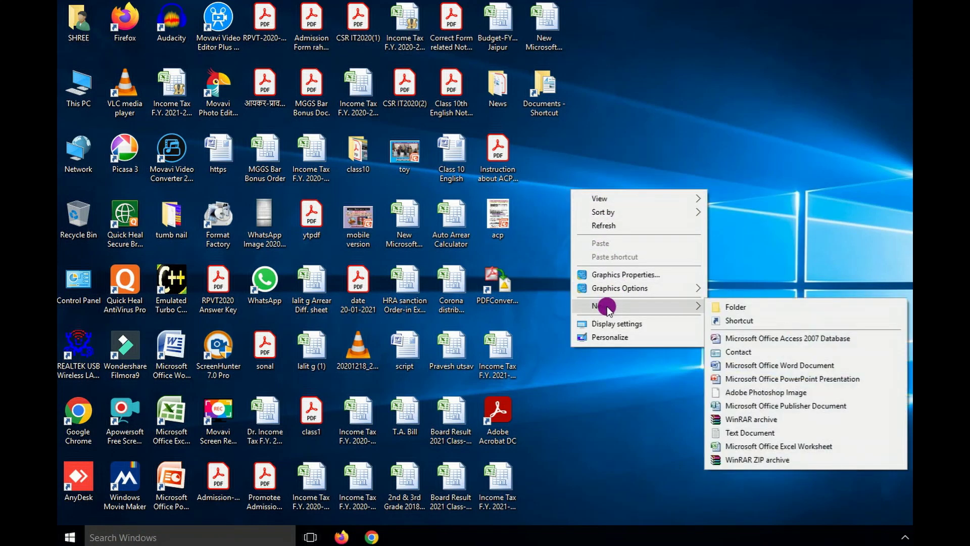
{"action": "left_click", "coordinate": [736, 307]}
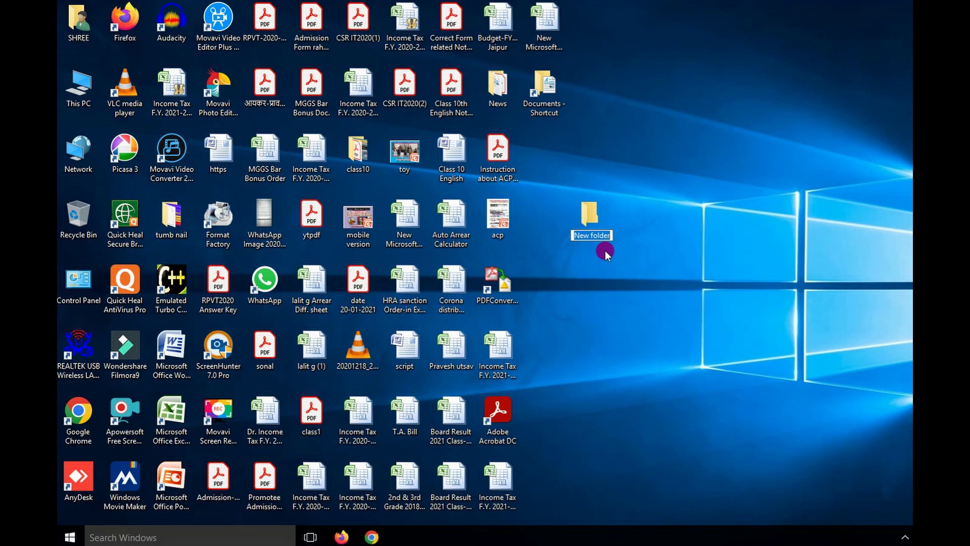
{"action": "type", "text": "6-6-2022"}
{"action": "key", "text": "Return"}
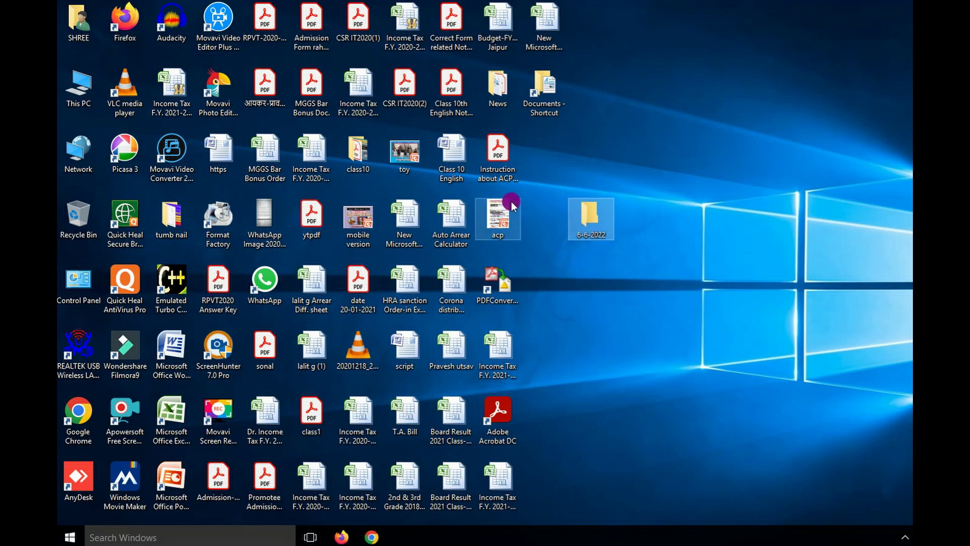
Step: Move the Office documents, images and other loose files from the desktop into the 6-6-2022 folder in groups
{"action": "left_click", "coordinate": [521, 214]}
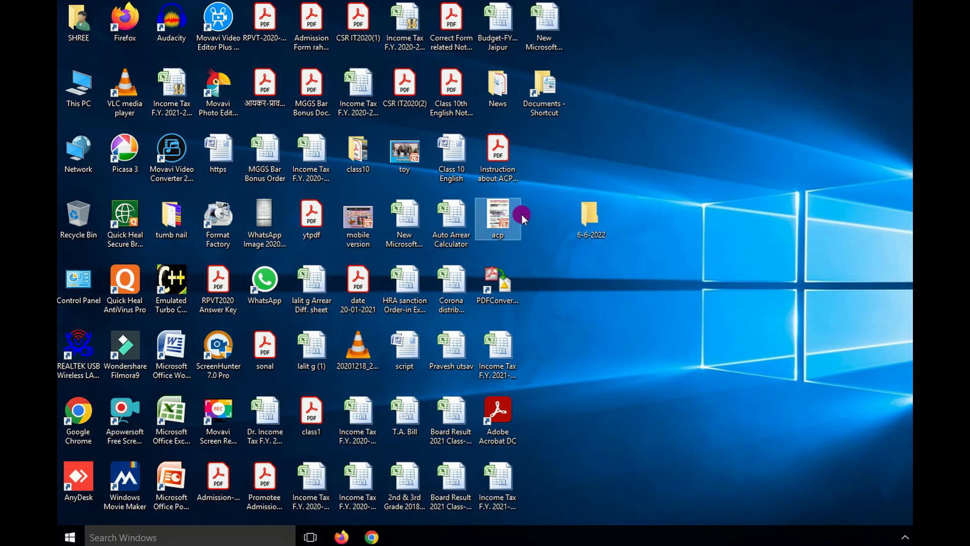
{"action": "left_click_drag", "start_coordinate": [405, 215], "coordinate": [595, 222]}
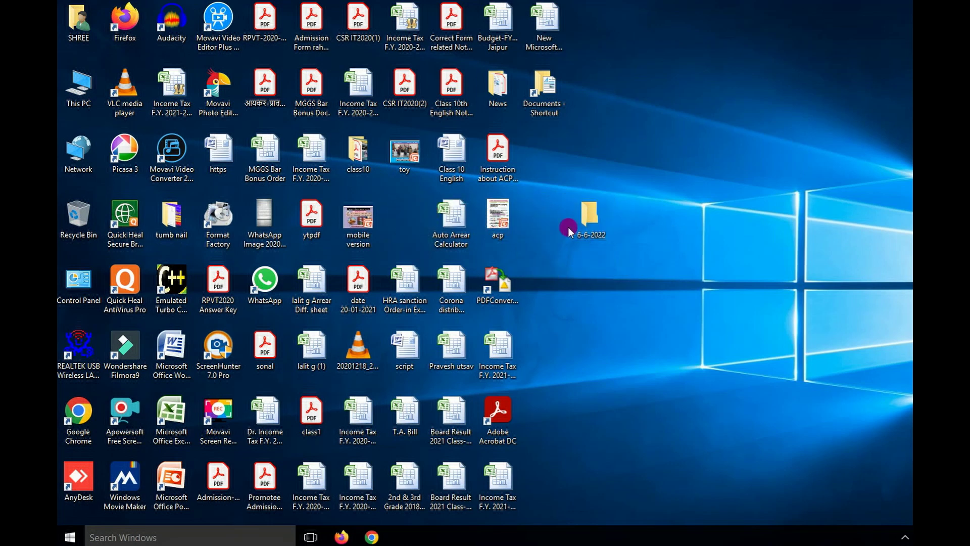
{"action": "left_click_drag", "start_coordinate": [526, 205], "coordinate": [590, 217]}
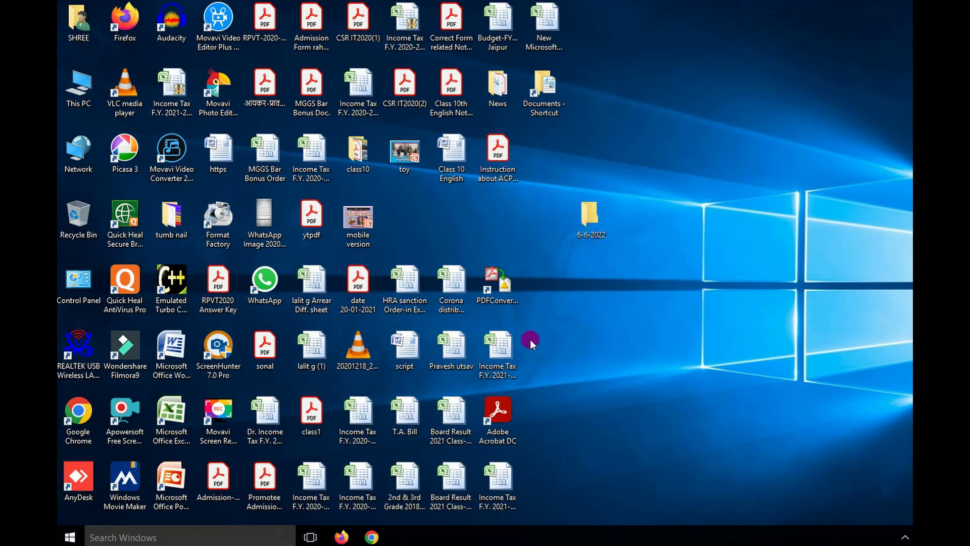
{"action": "left_click_drag", "start_coordinate": [524, 293], "coordinate": [589, 222]}
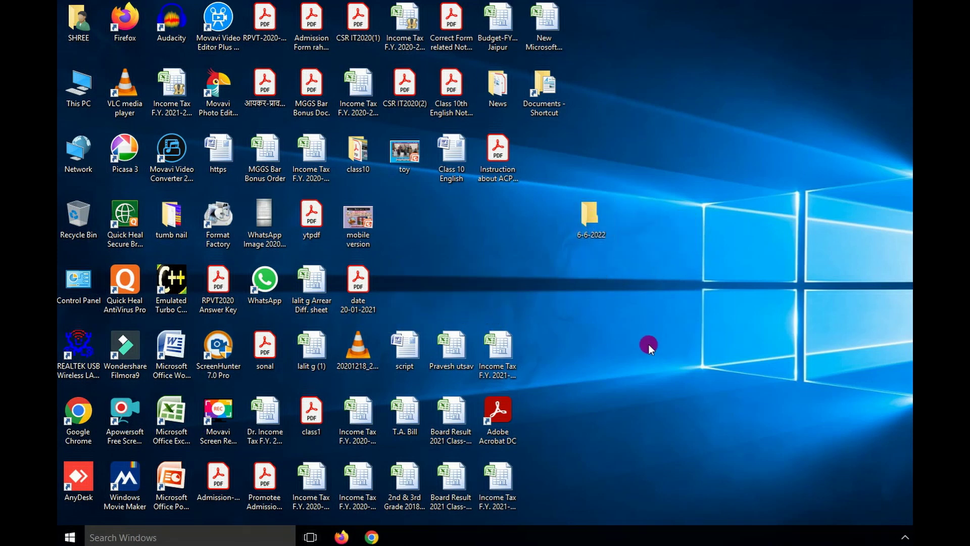
{"action": "left_click_drag", "start_coordinate": [543, 345], "coordinate": [588, 220]}
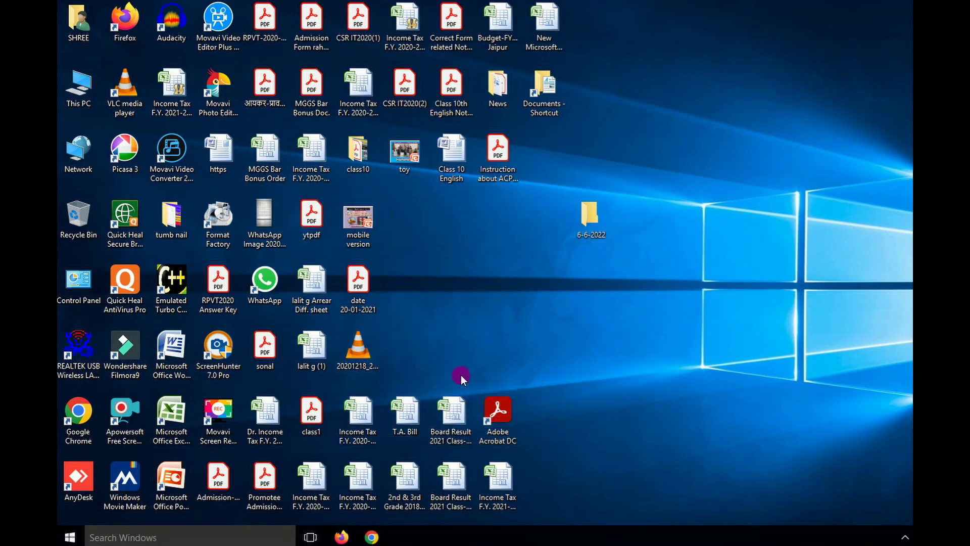
{"action": "left_click_drag", "start_coordinate": [463, 369], "coordinate": [601, 226]}
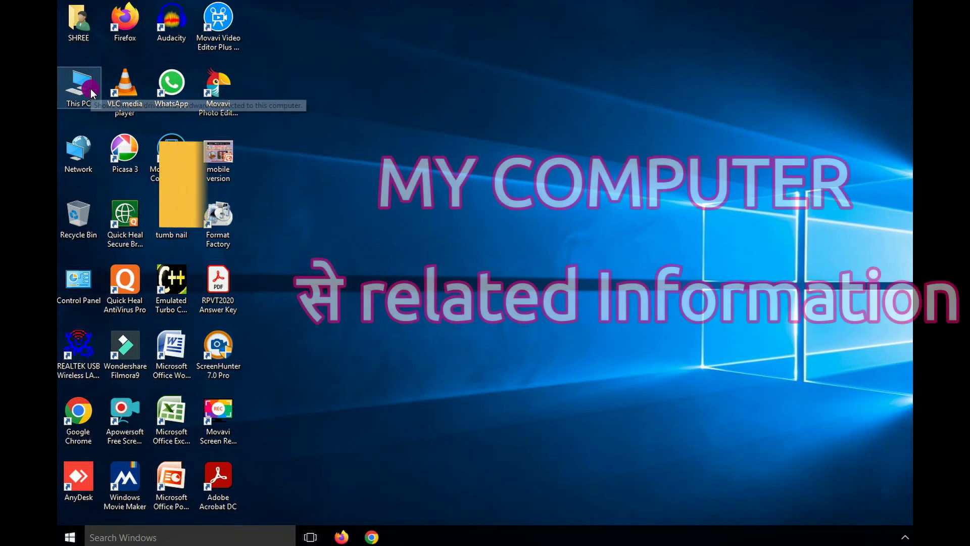
Step: Open This PC and look through the Videos folder and the listed drives
{"action": "right_click", "coordinate": [75, 84]}
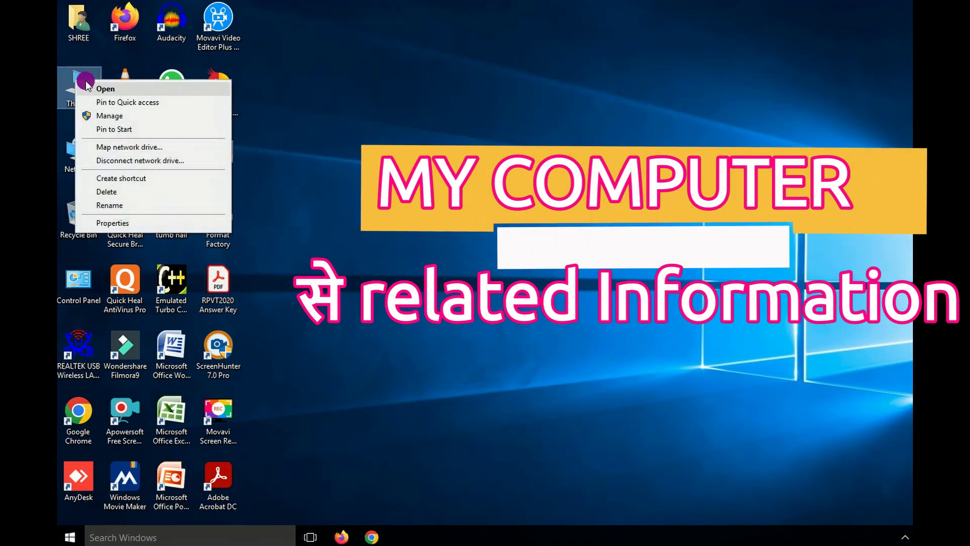
{"action": "left_click", "coordinate": [98, 87]}
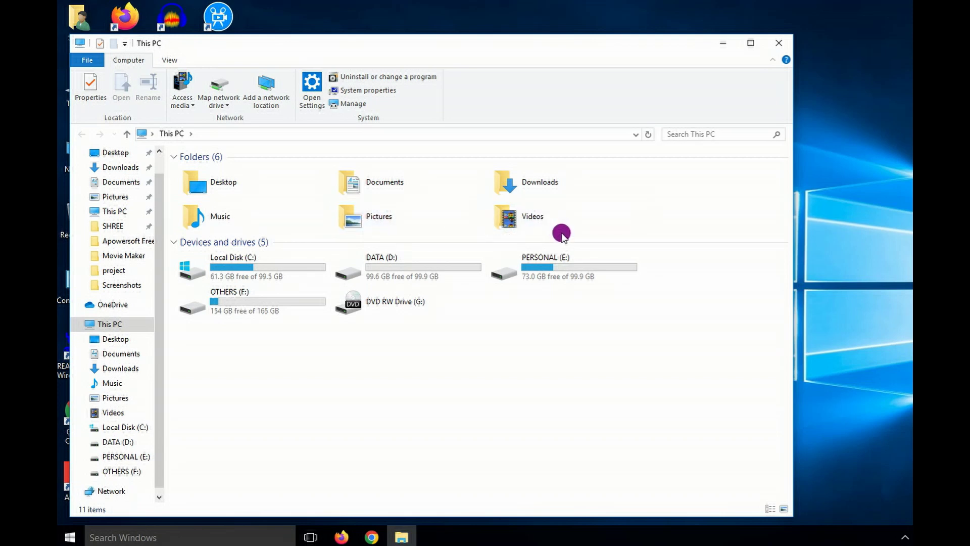
{"action": "double_click", "coordinate": [517, 219]}
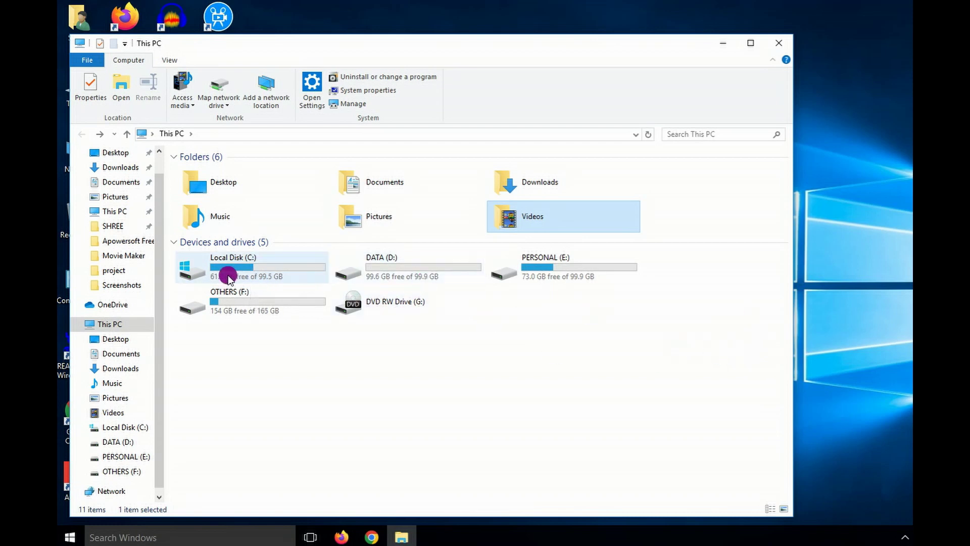
{"action": "mouse_move", "coordinate": [285, 278]}
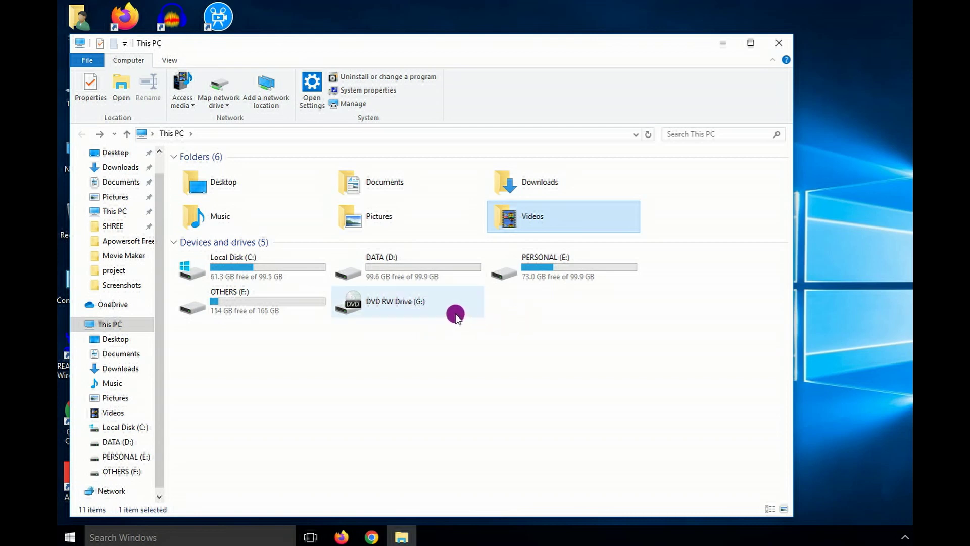
{"action": "left_click", "coordinate": [484, 313]}
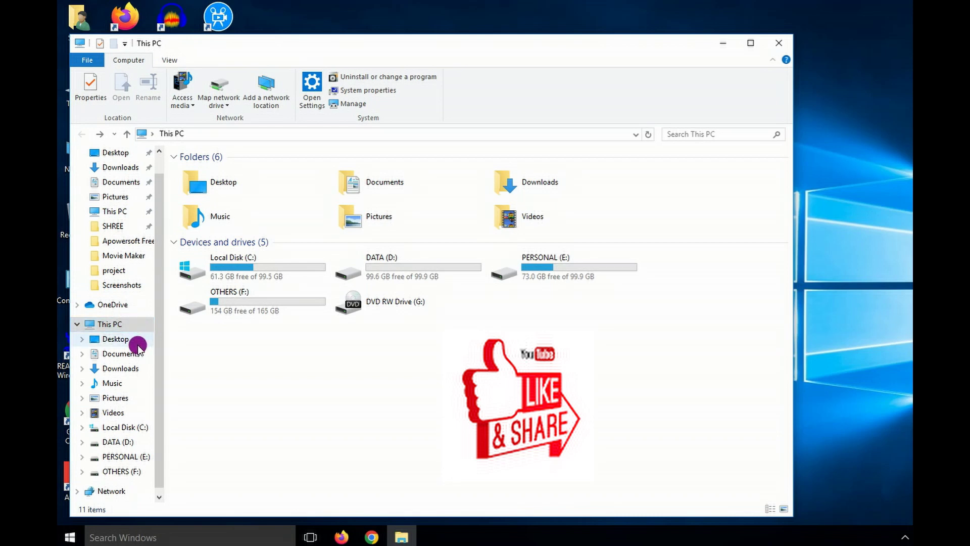
{"action": "scroll", "coordinate": [148, 378], "scroll_direction": "down", "scroll_amount": 1}
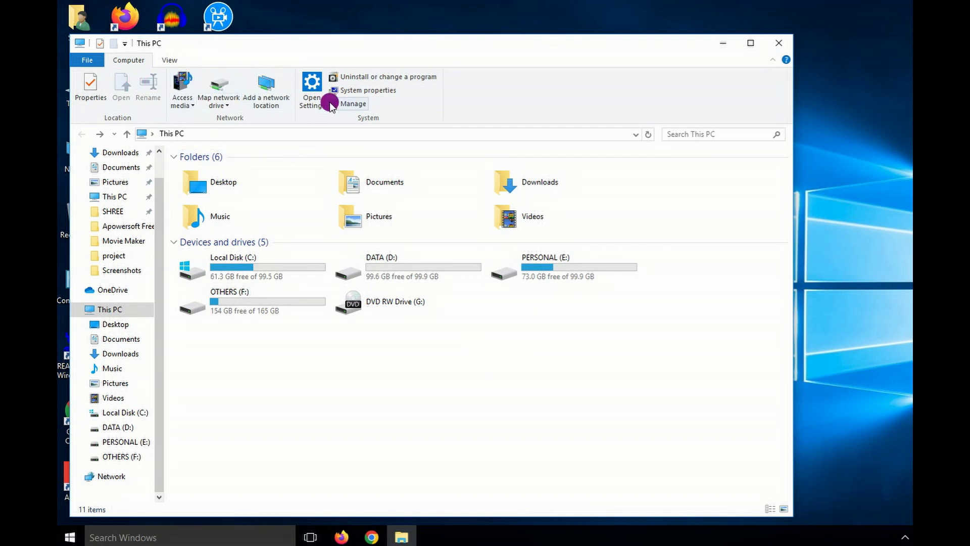
Step: View the computer's system properties and its computer name and workgroup change options, leaving them without edits
{"action": "left_click", "coordinate": [89, 89]}
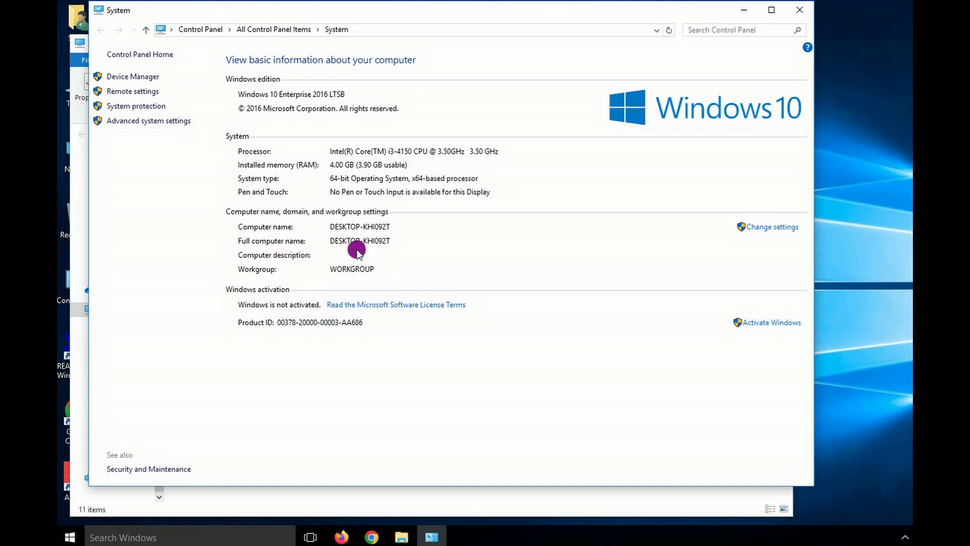
{"action": "left_click", "coordinate": [781, 233]}
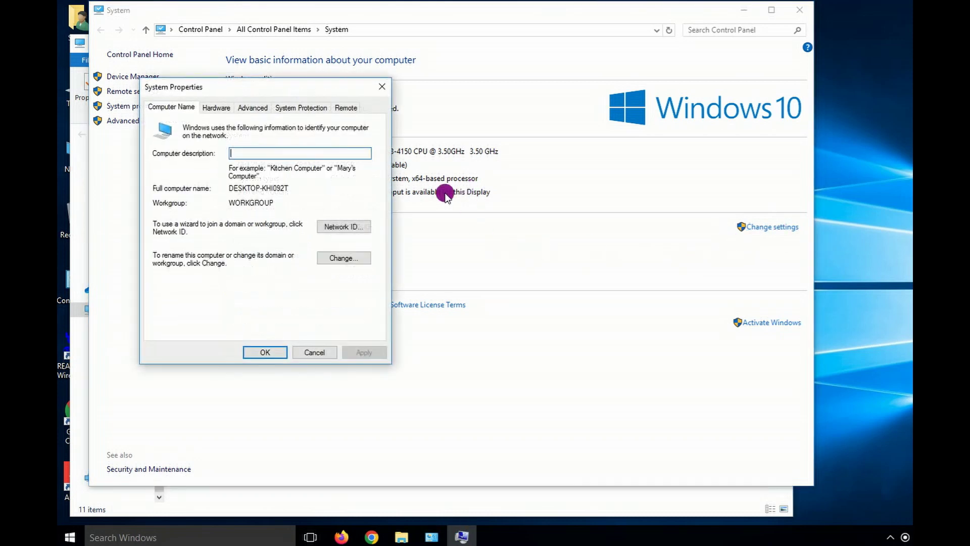
{"action": "left_click", "coordinate": [345, 259]}
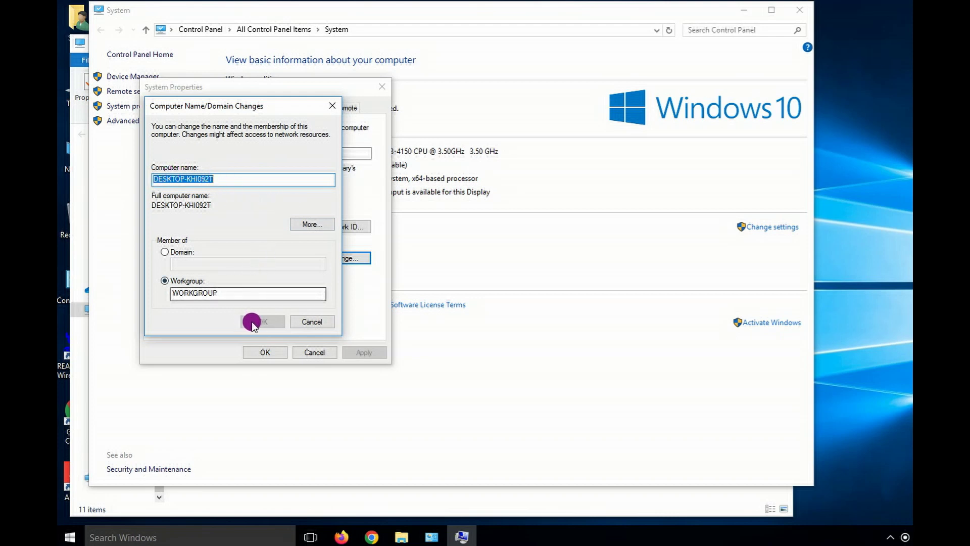
{"action": "left_click", "coordinate": [312, 322]}
{"action": "left_click", "coordinate": [315, 353]}
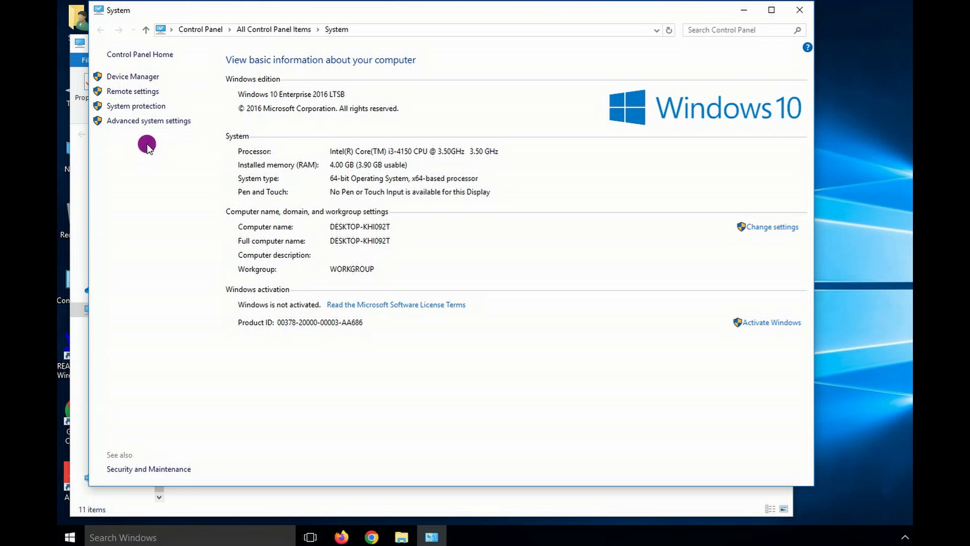
Step: View the Device Manager hardware list and the computer's remote settings, closing each one
{"action": "left_click", "coordinate": [134, 78]}
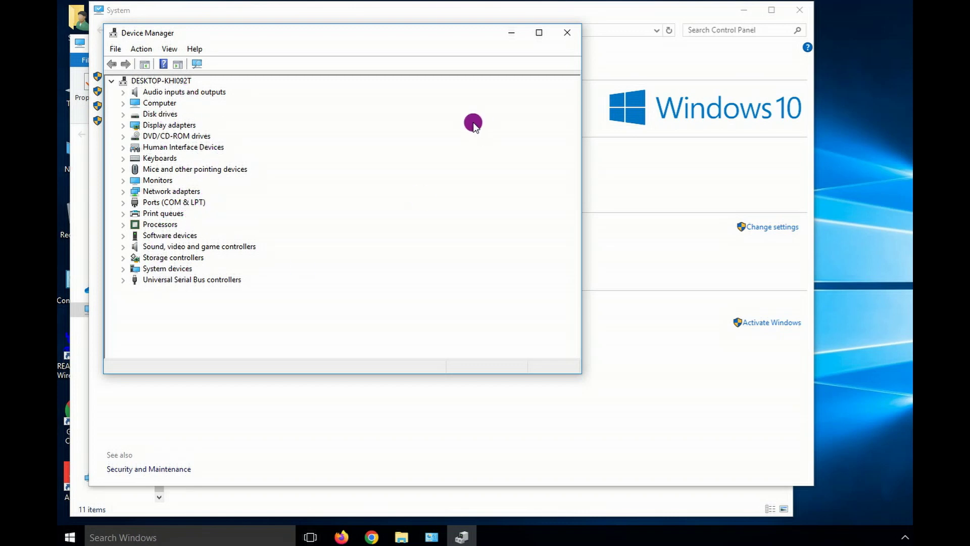
{"action": "left_click", "coordinate": [568, 32]}
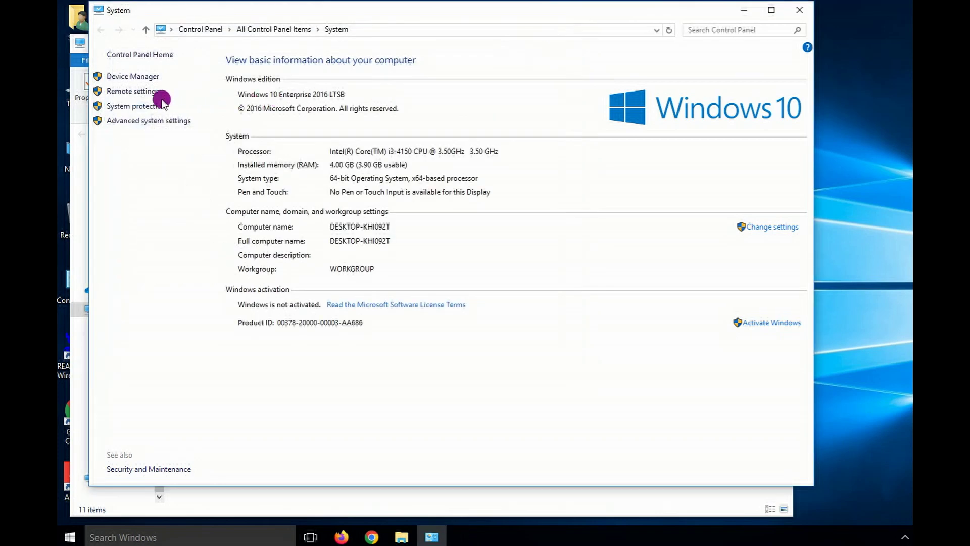
{"action": "left_click", "coordinate": [128, 91]}
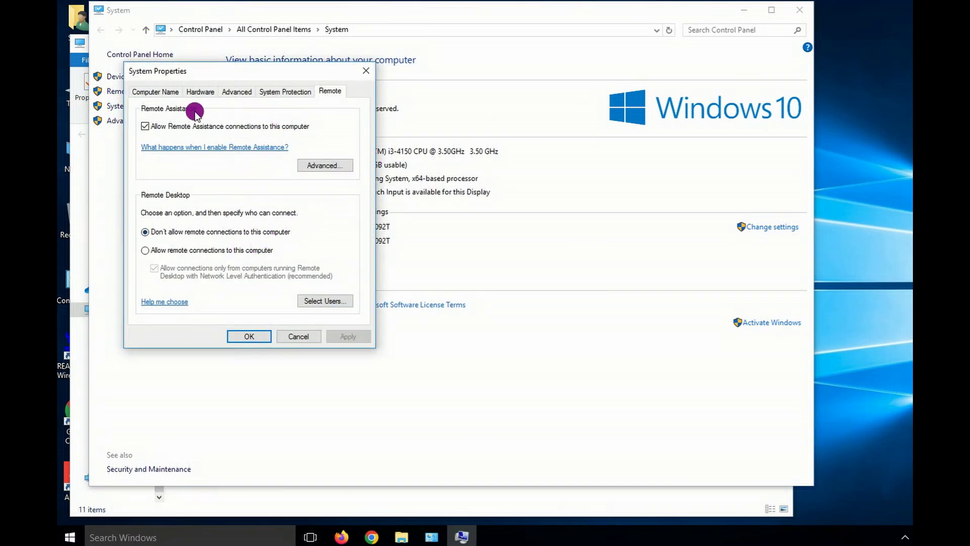
{"action": "left_click", "coordinate": [365, 71]}
Step: View the System Protection settings for the drives and close the System window
{"action": "left_click", "coordinate": [130, 108]}
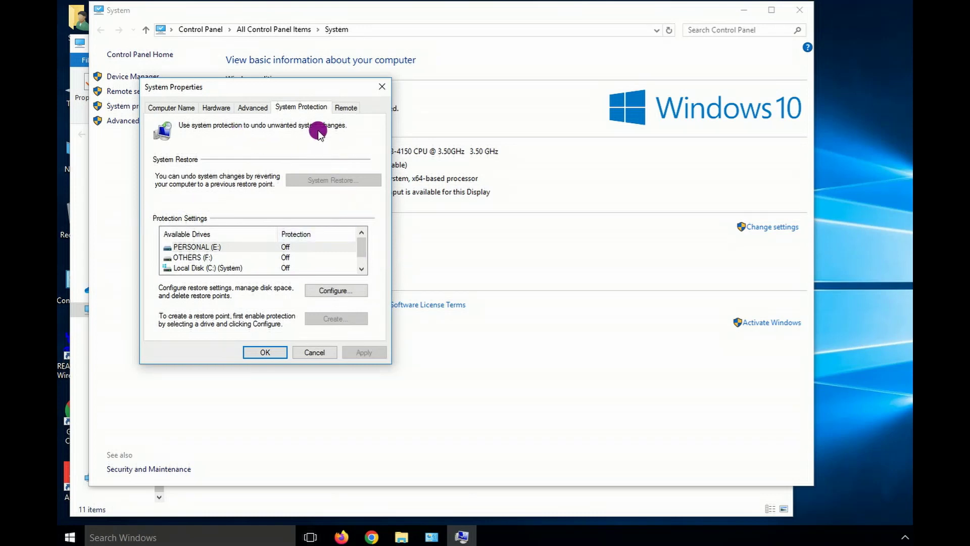
{"action": "key", "text": "Escape"}
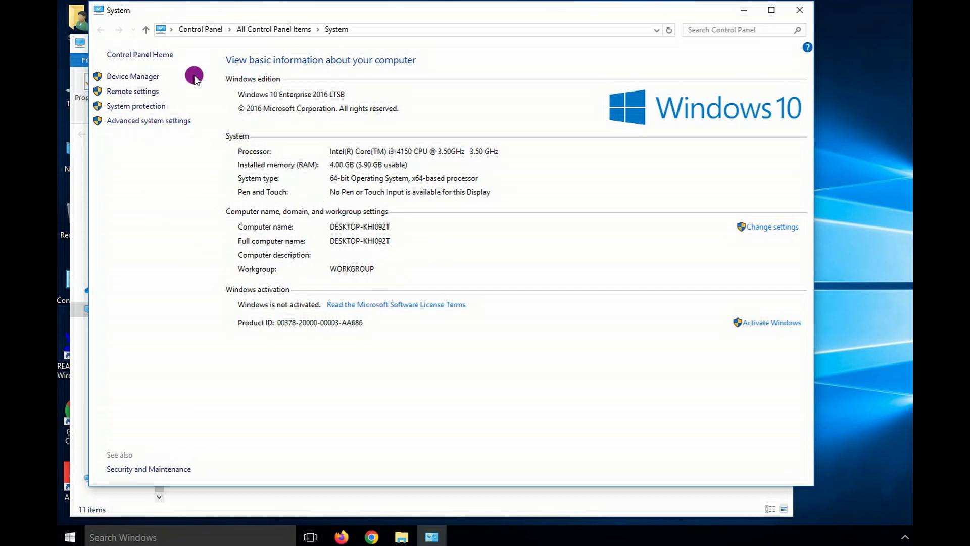
{"action": "left_click", "coordinate": [799, 11]}
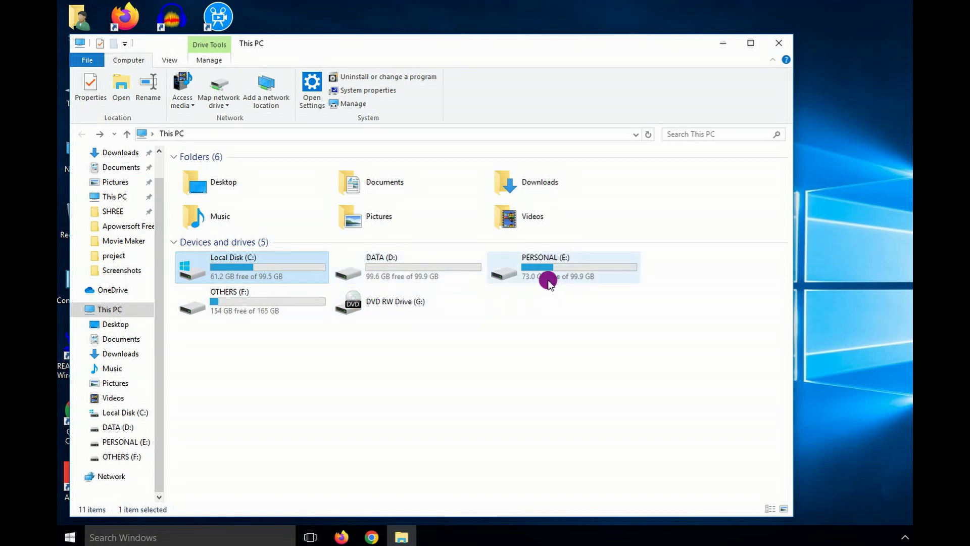
Step: View the properties of the PERSONAL (E:) drive
{"action": "left_click", "coordinate": [535, 269]}
{"action": "right_click", "coordinate": [535, 269]}
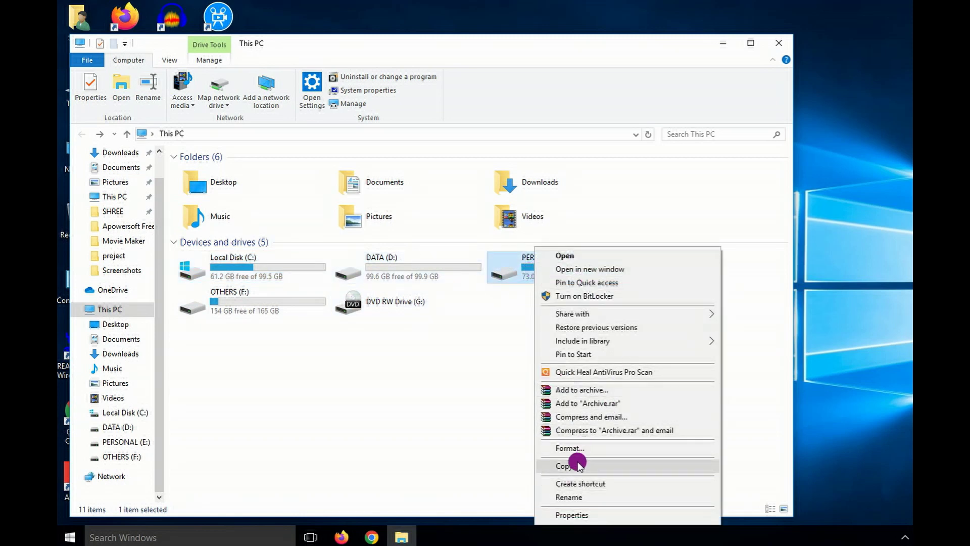
{"action": "left_click", "coordinate": [579, 513]}
{"action": "left_click_drag", "start_coordinate": [634, 231], "coordinate": [592, 60]}
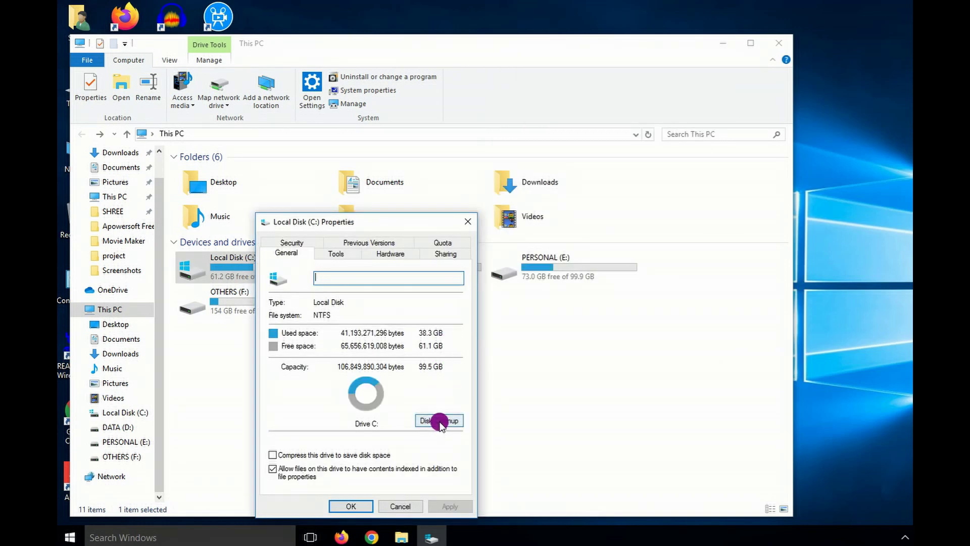
Step: Run Disk Cleanup on Local Disk (C:), deleting the preselected files, including Downloaded Program Files and Temporary Internet Files
{"action": "left_click", "coordinate": [439, 421]}
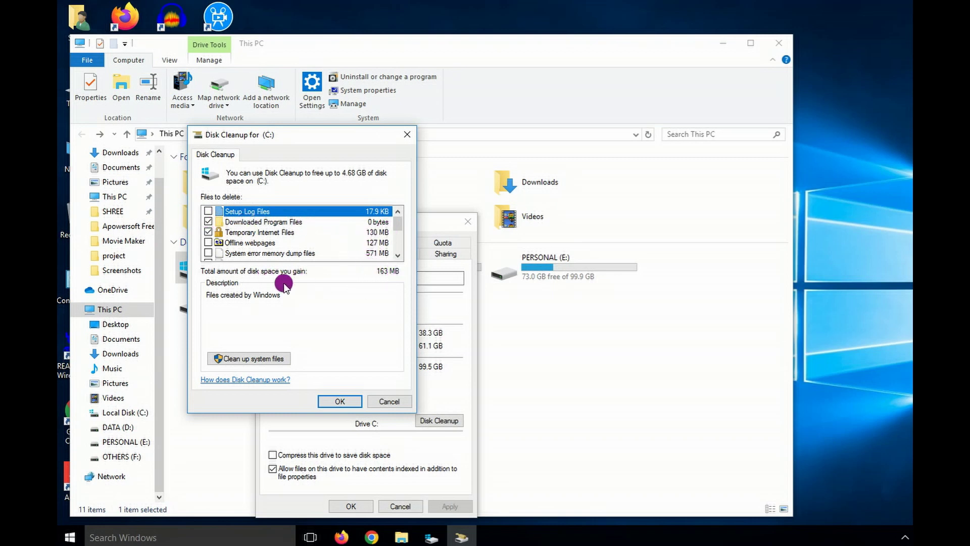
{"action": "left_click", "coordinate": [338, 401]}
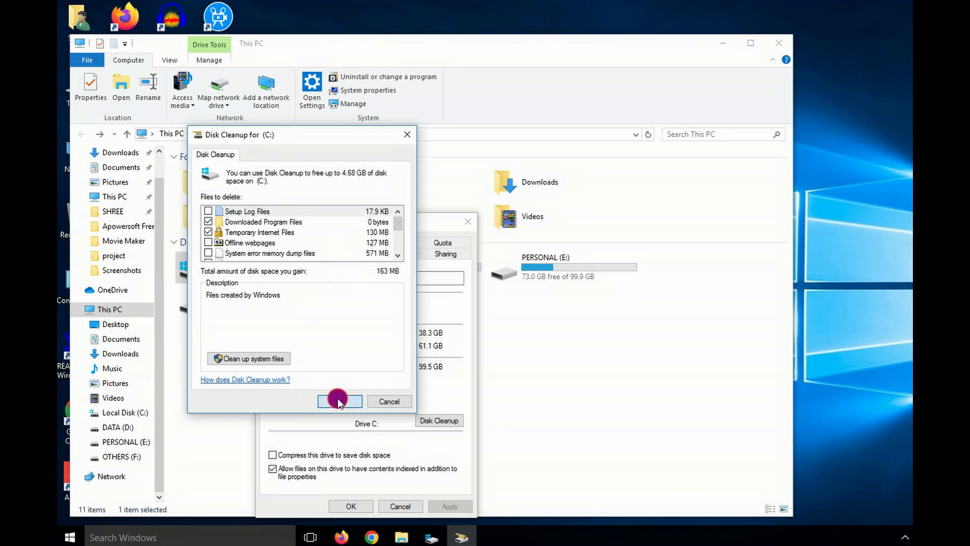
{"action": "left_click", "coordinate": [560, 275]}
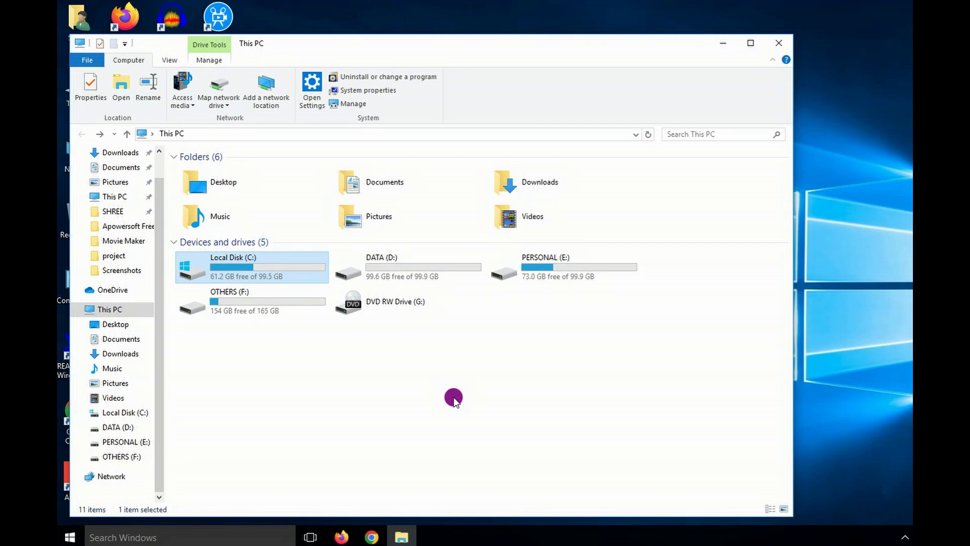
Step: Check the properties of Local Disk (C:) and its remaining Disk Cleanup files, leaving the cleanup without deleting anything
{"action": "right_click", "coordinate": [236, 271]}
{"action": "left_click", "coordinate": [277, 259]}
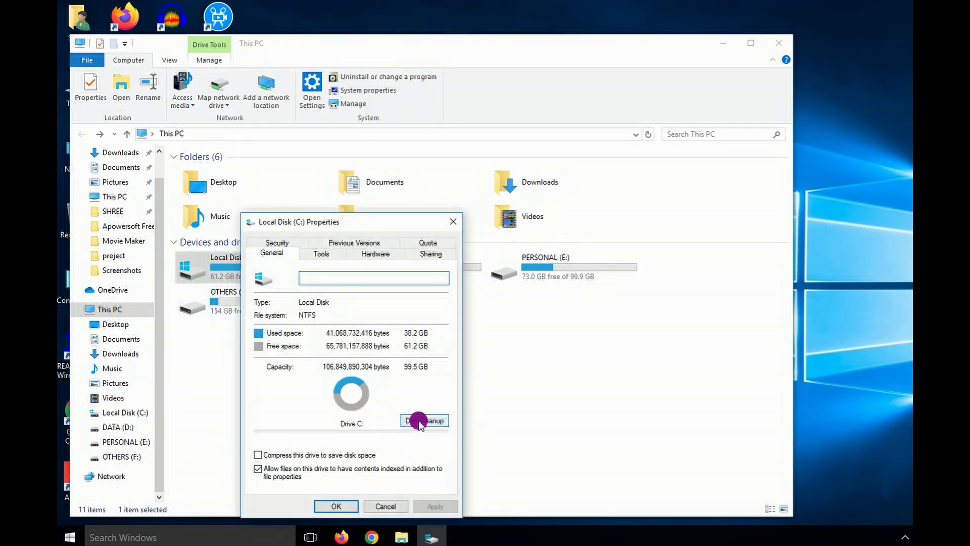
{"action": "left_click", "coordinate": [419, 421]}
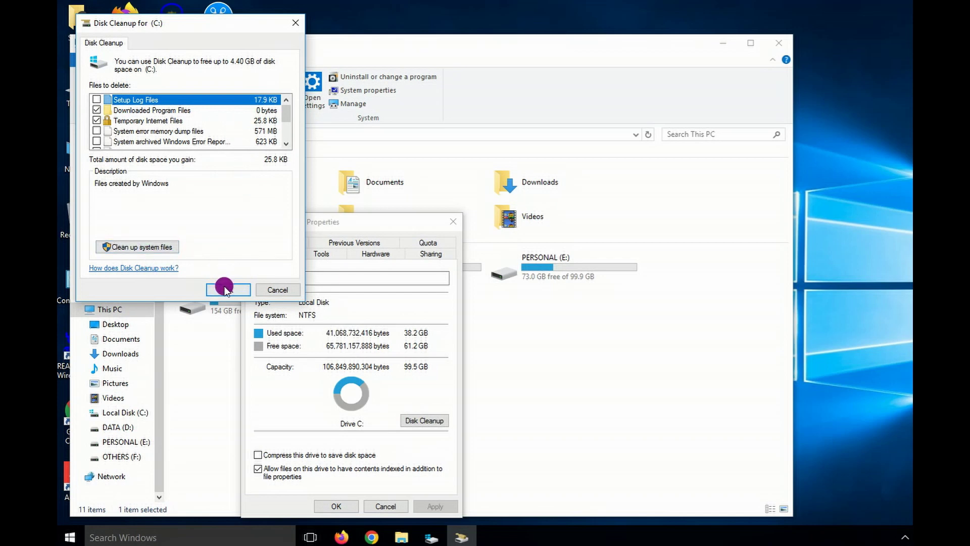
{"action": "left_click", "coordinate": [272, 290]}
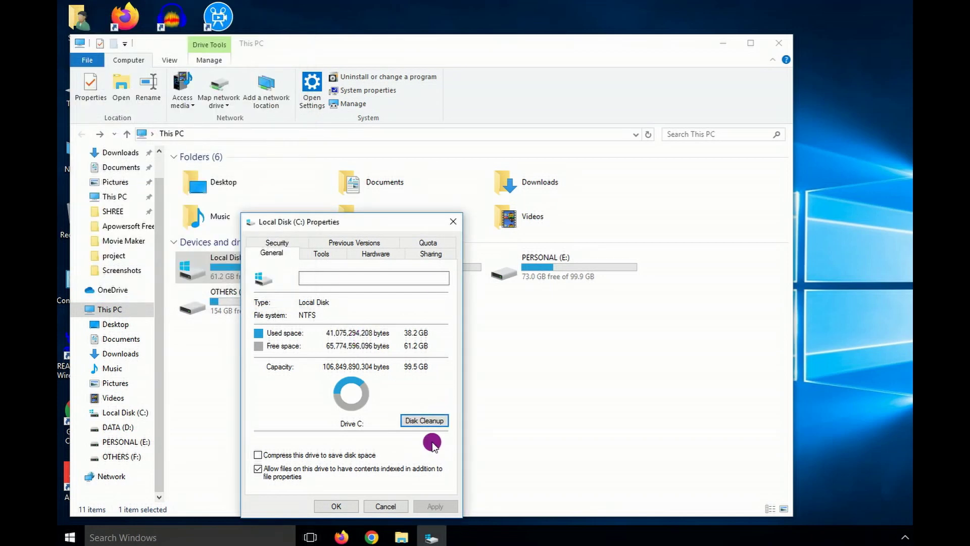
Step: Close the Local Disk (C:) properties without changes and find and open Command Prompt with the search term cmd
{"action": "left_click", "coordinate": [393, 508]}
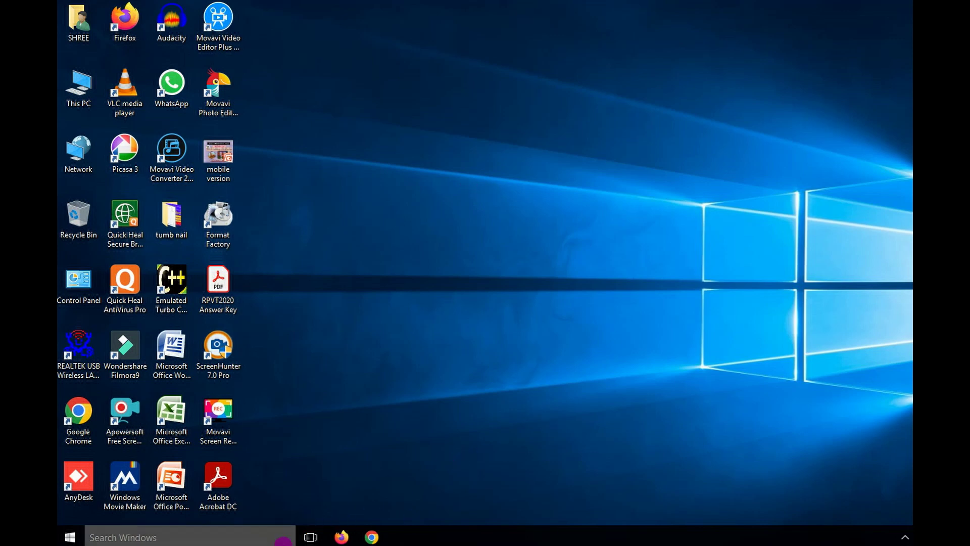
{"action": "left_click", "coordinate": [128, 539]}
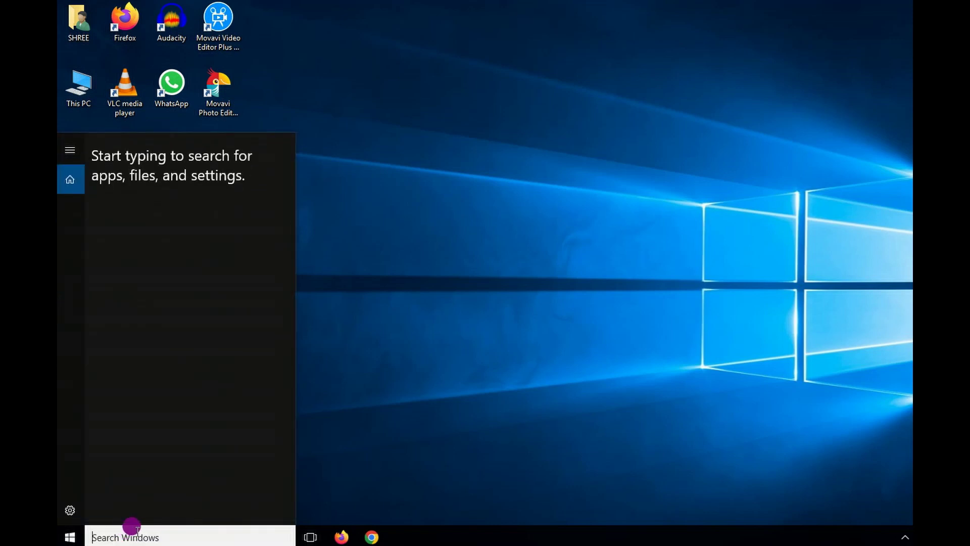
{"action": "type", "text": "cmd"}
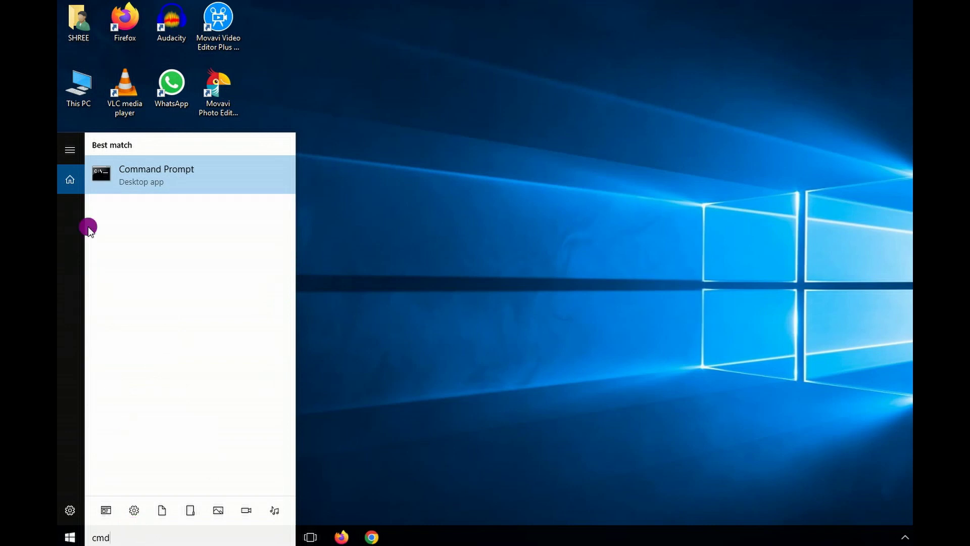
{"action": "left_click", "coordinate": [158, 170]}
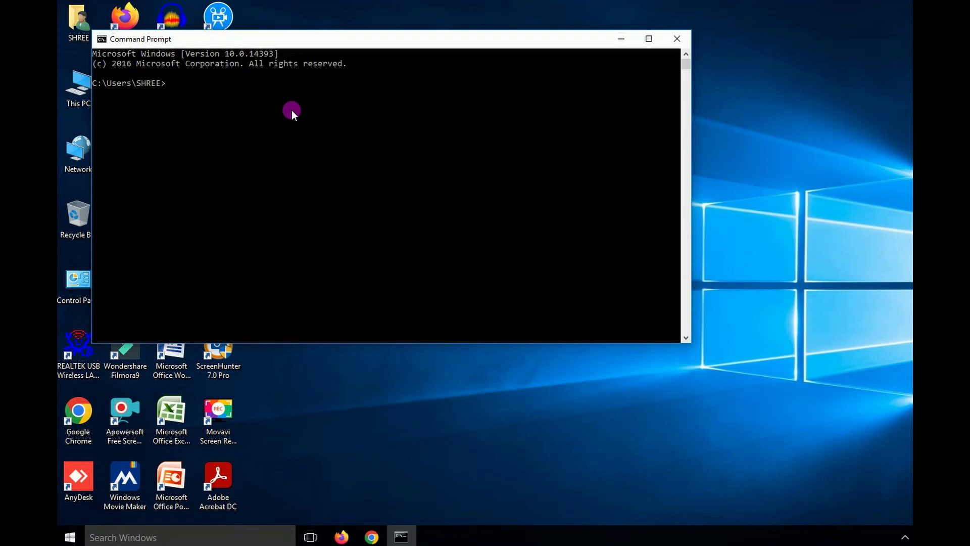
Step: Run the systeminfo command, maximize the Command Prompt window and review the system details from the beginning of the output
{"action": "type", "text": "systeminfo"}
{"action": "key", "text": "Return"}
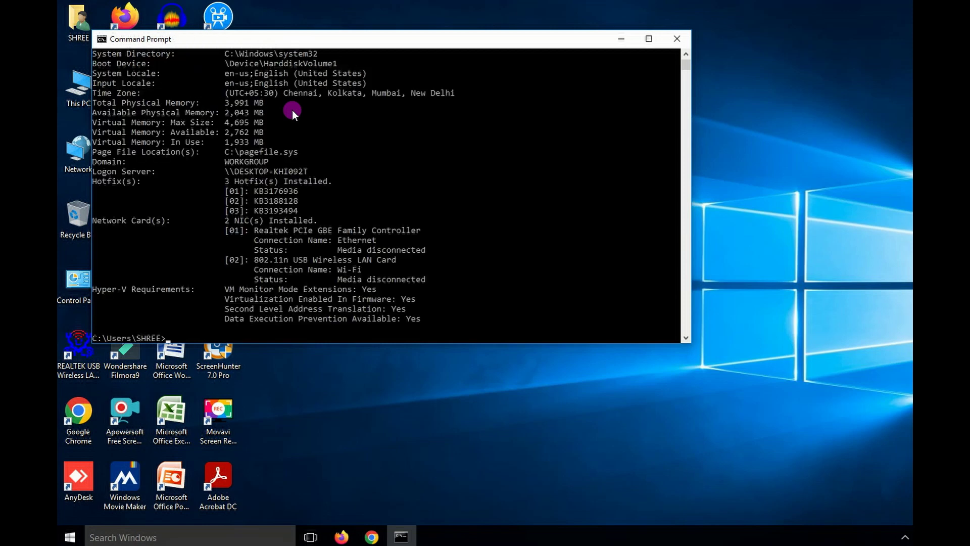
{"action": "scroll", "coordinate": [332, 148], "scroll_direction": "down", "scroll_amount": 2}
{"action": "scroll", "coordinate": [342, 160], "scroll_direction": "up", "scroll_amount": 2}
{"action": "left_click", "coordinate": [642, 41]}
{"action": "scroll", "coordinate": [430, 187], "scroll_direction": "up", "scroll_amount": 4}
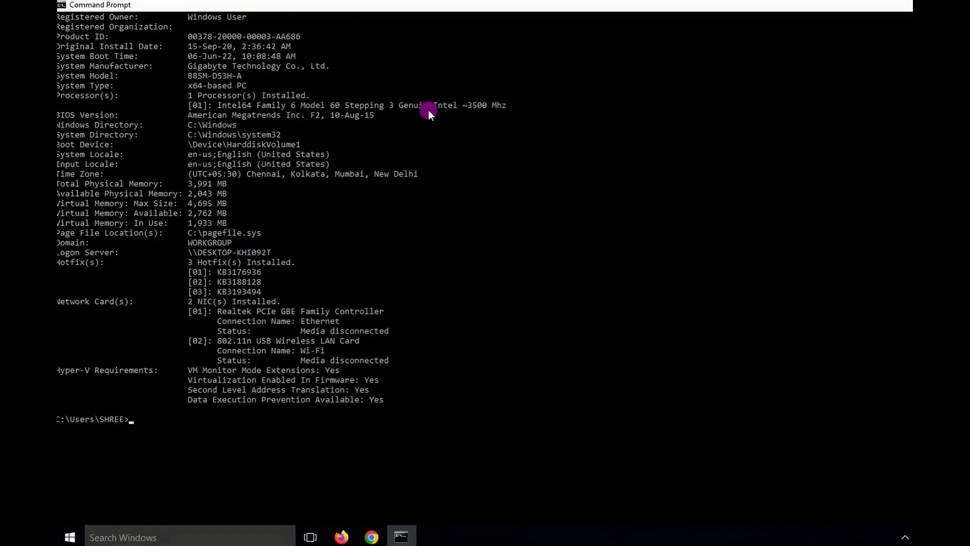
{"action": "scroll", "coordinate": [429, 101], "scroll_direction": "up", "scroll_amount": 4}
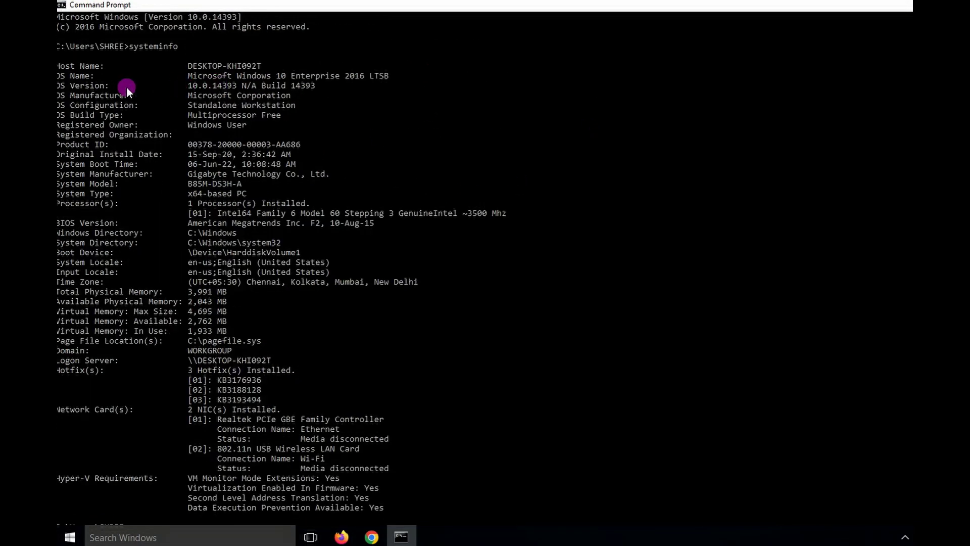